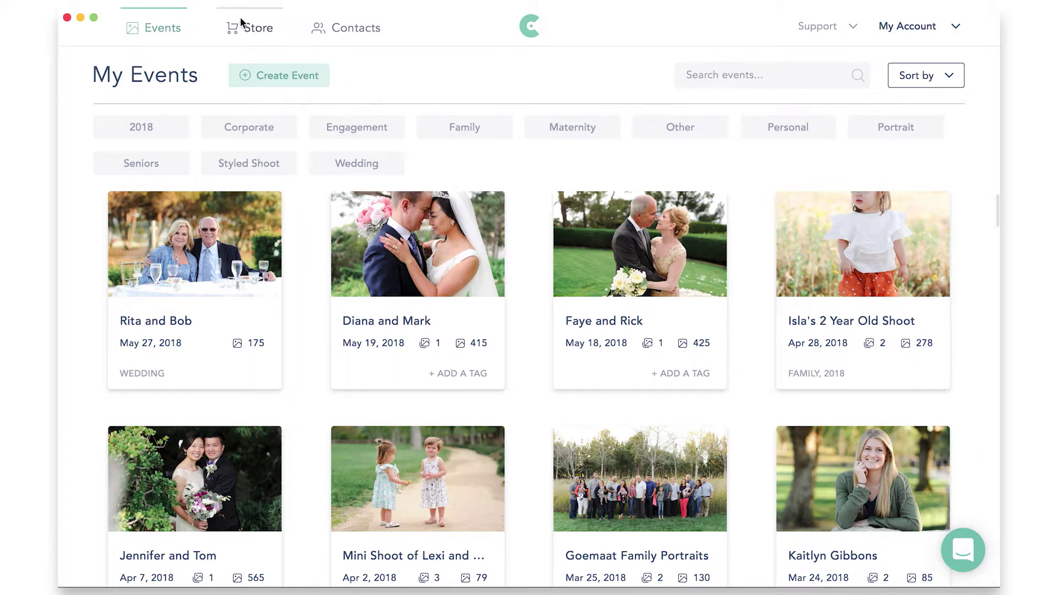
Step: Open the Store's Banking page and look over the currency choices without changing them
click(268, 33)
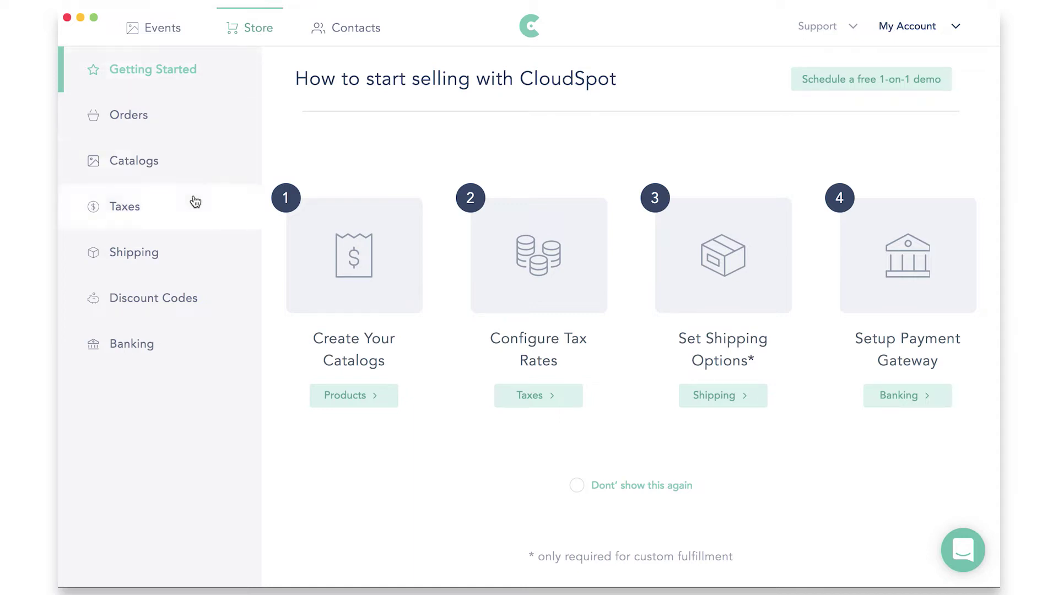
click(157, 354)
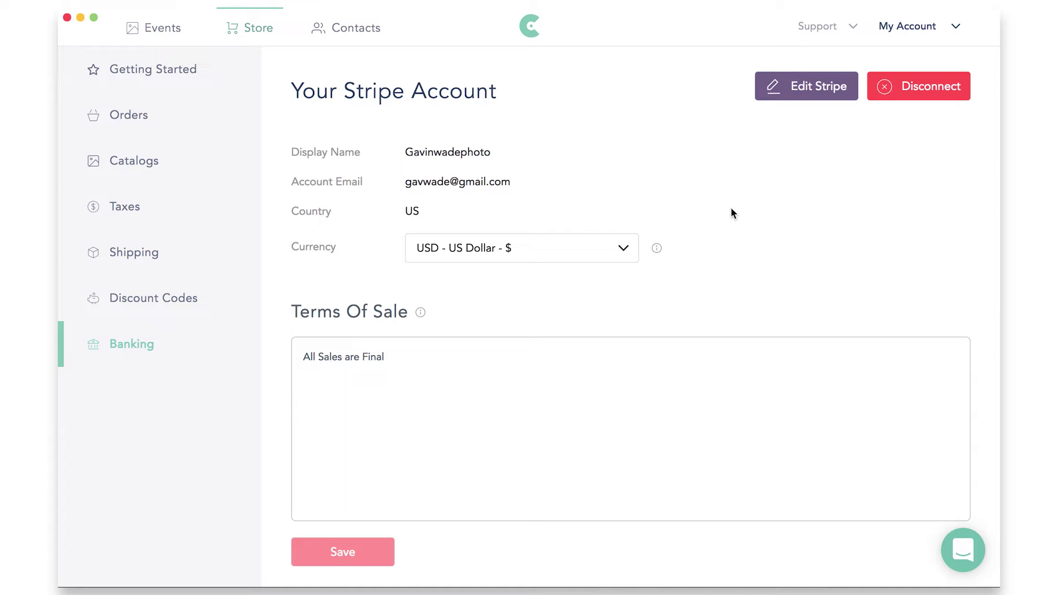
click(621, 257)
click(762, 241)
Step: Open Catalogs, start a new catalog, review its field tooltips, then cancel without saving
click(181, 167)
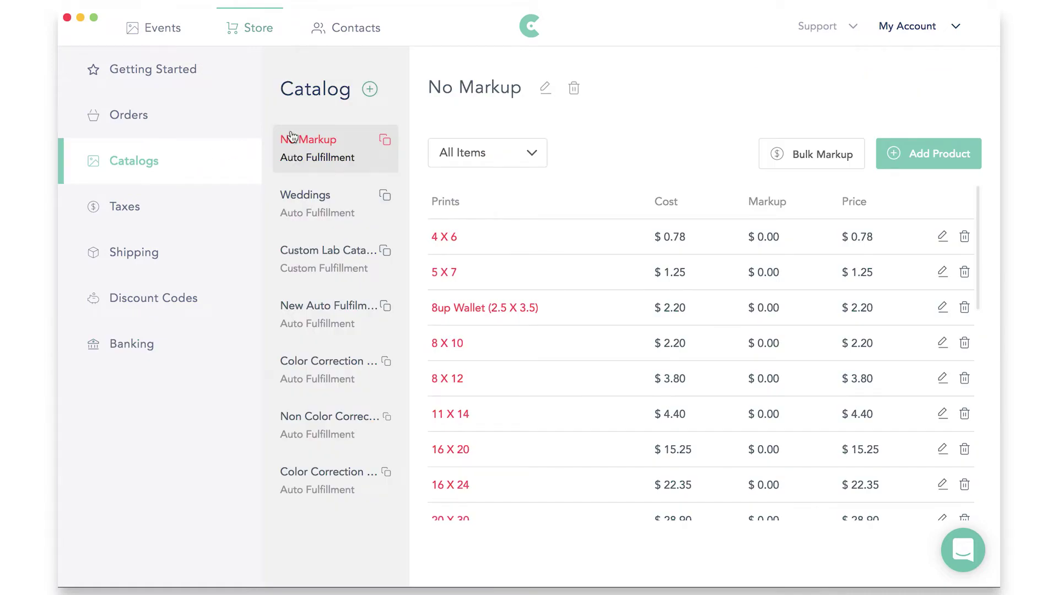
click(370, 92)
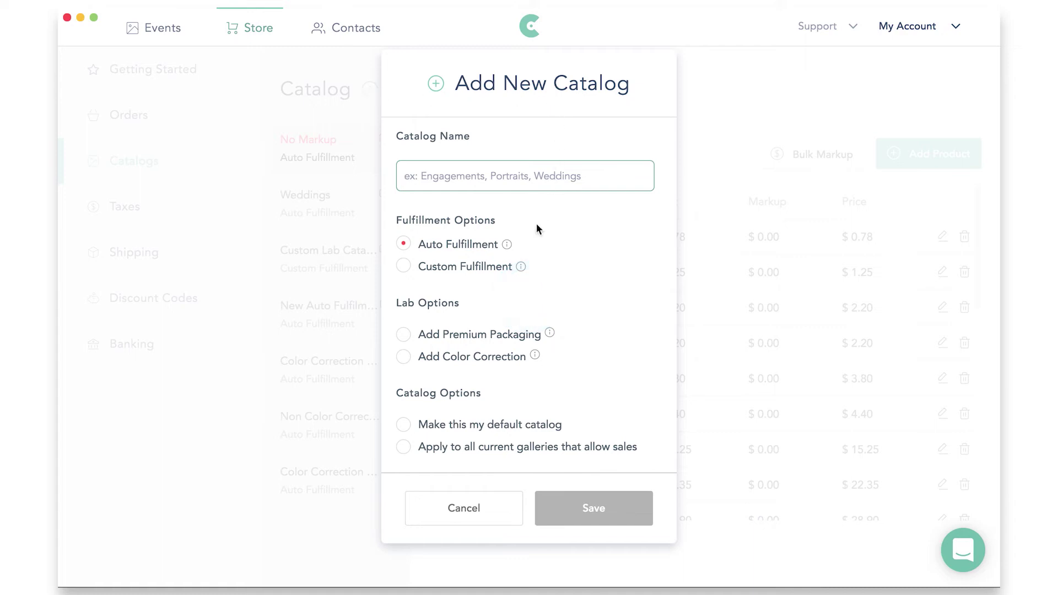
mouse_move(507, 246)
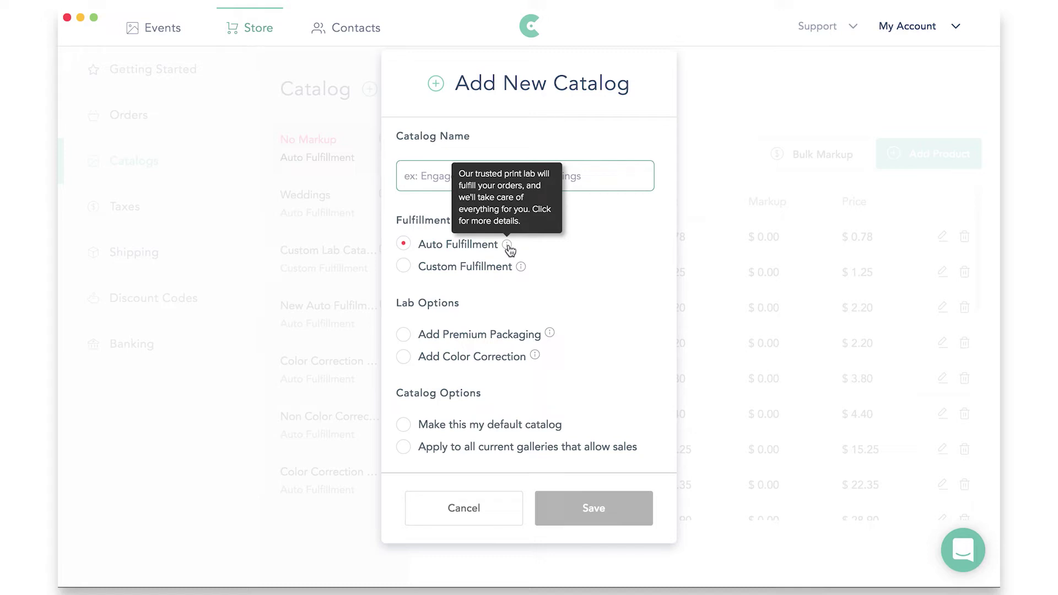
mouse_move(520, 268)
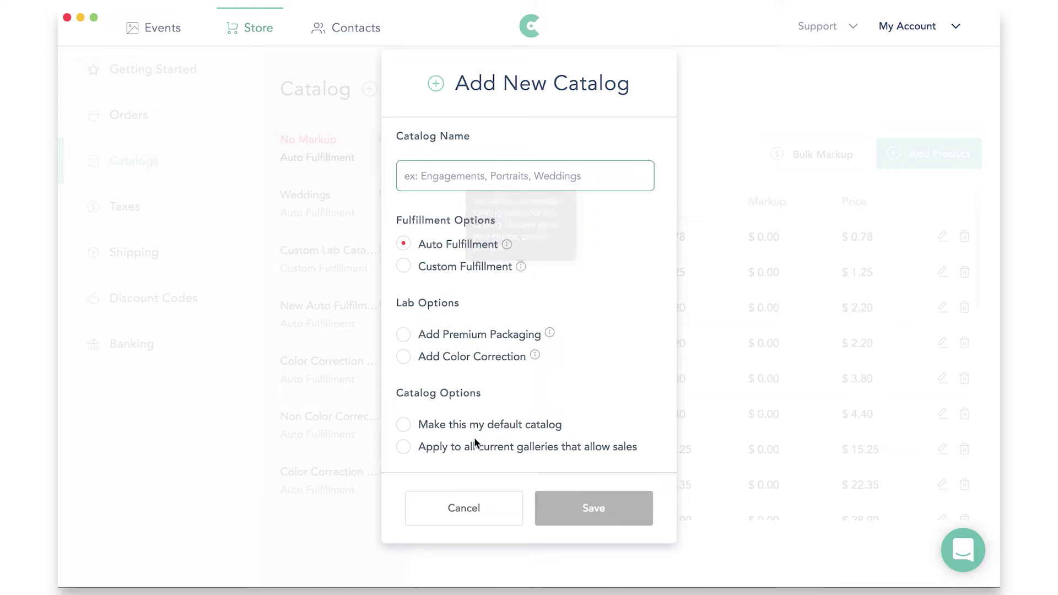
click(451, 506)
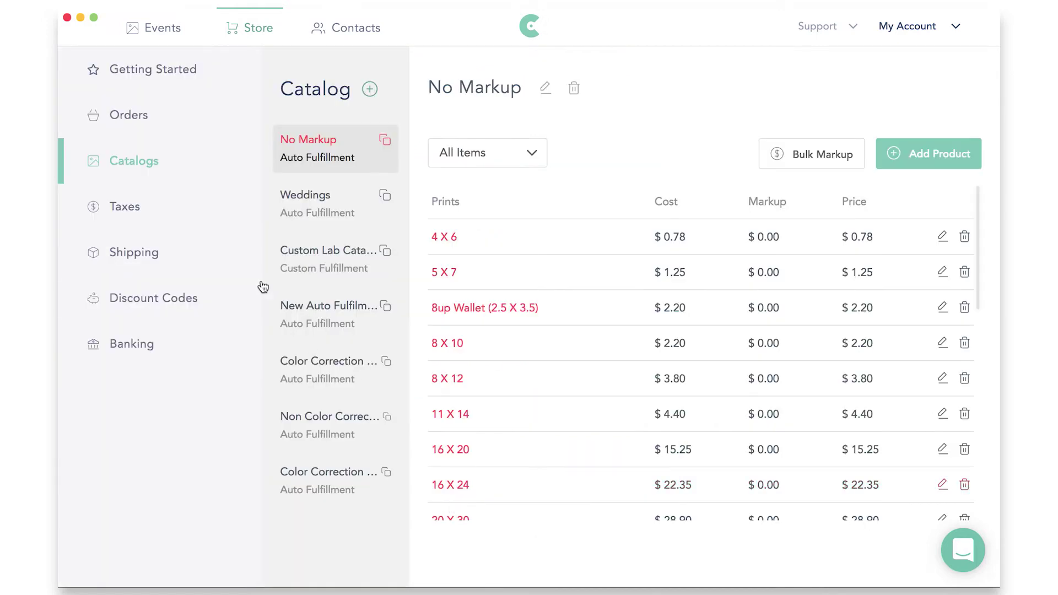
Step: Review shipping methods, cancel an empty Add Shipping Method form, and return to Catalogs
click(135, 252)
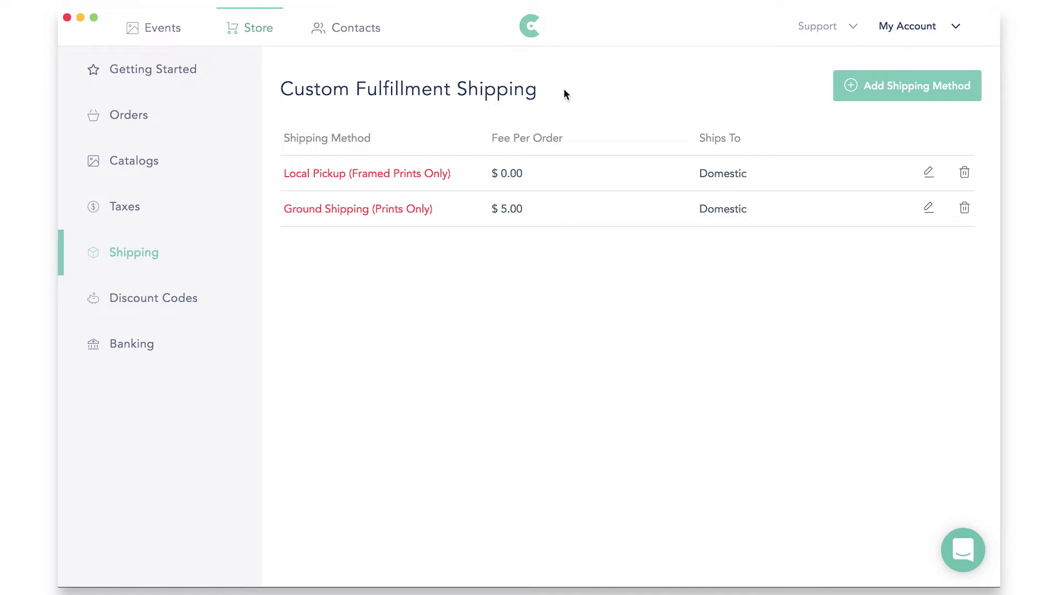
click(853, 94)
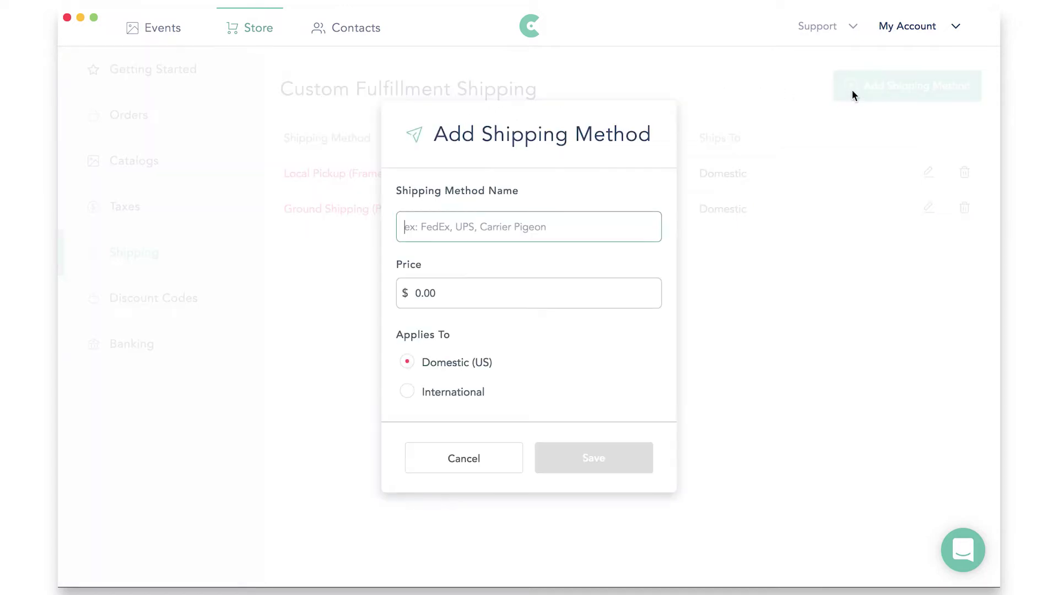
click(735, 423)
click(461, 463)
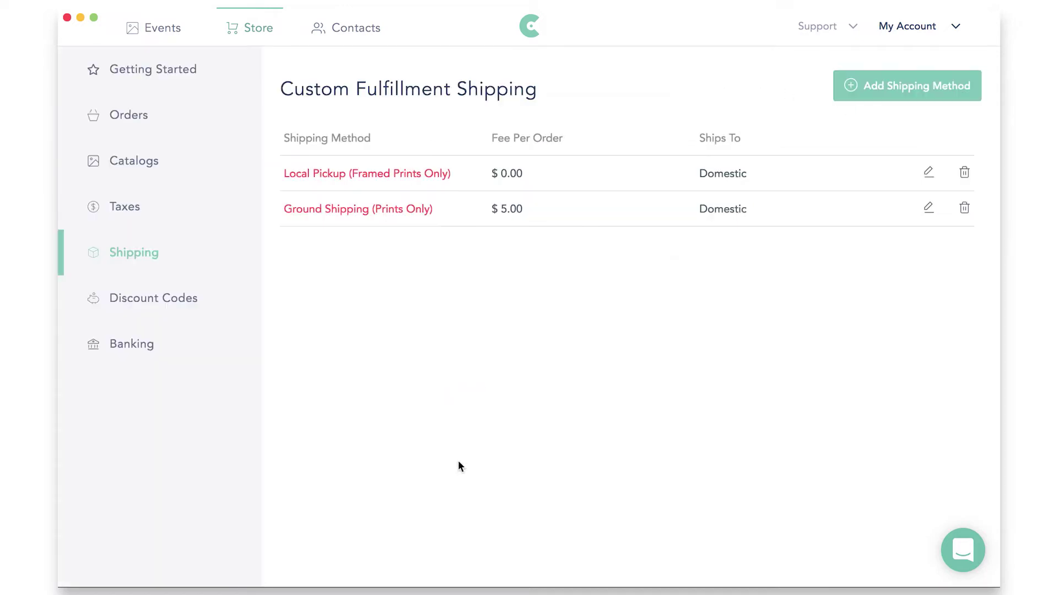
click(134, 166)
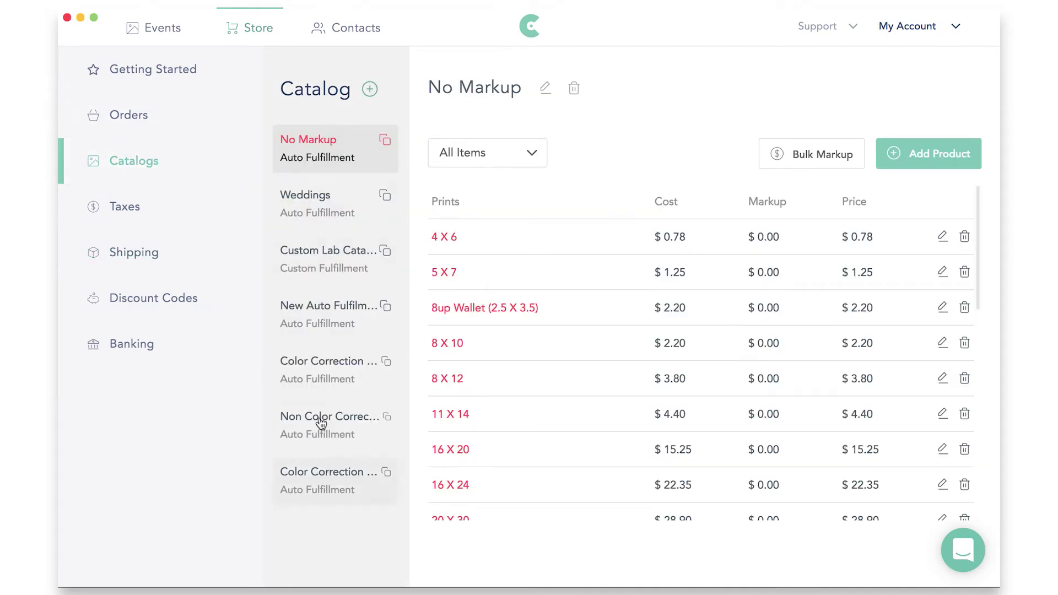
Step: Start a new catalog named 'Senior Portrait Catalog' with Auto Fulfillment selected
click(370, 90)
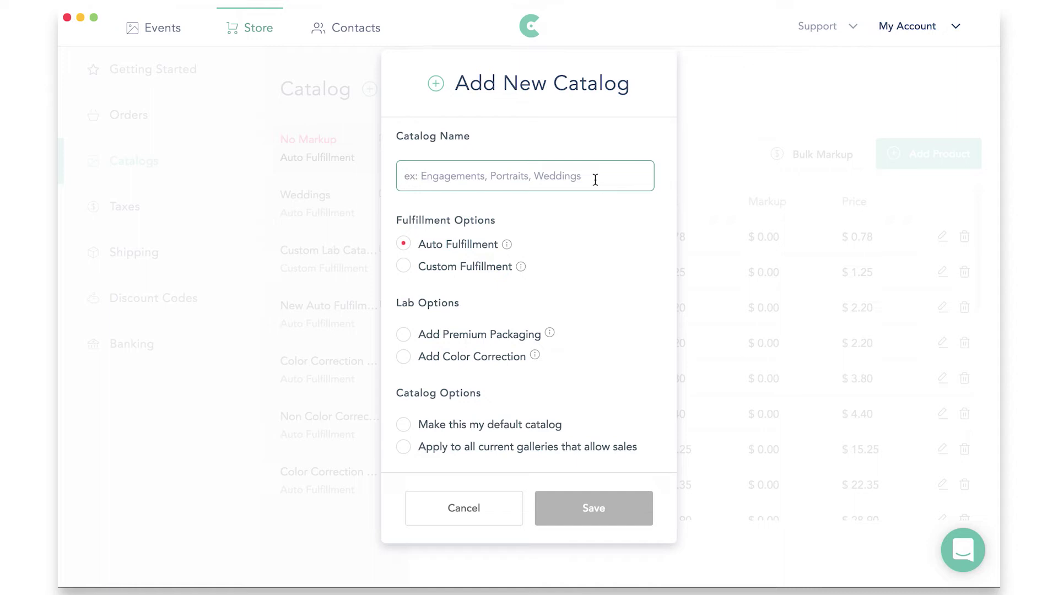
text(Senior Portrait Catalog)
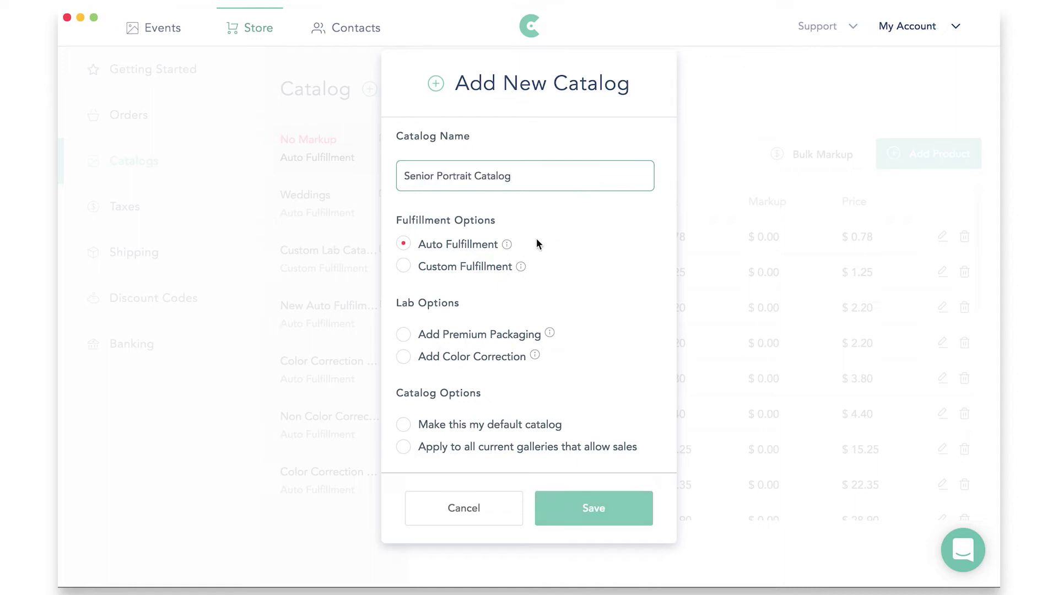
click(475, 249)
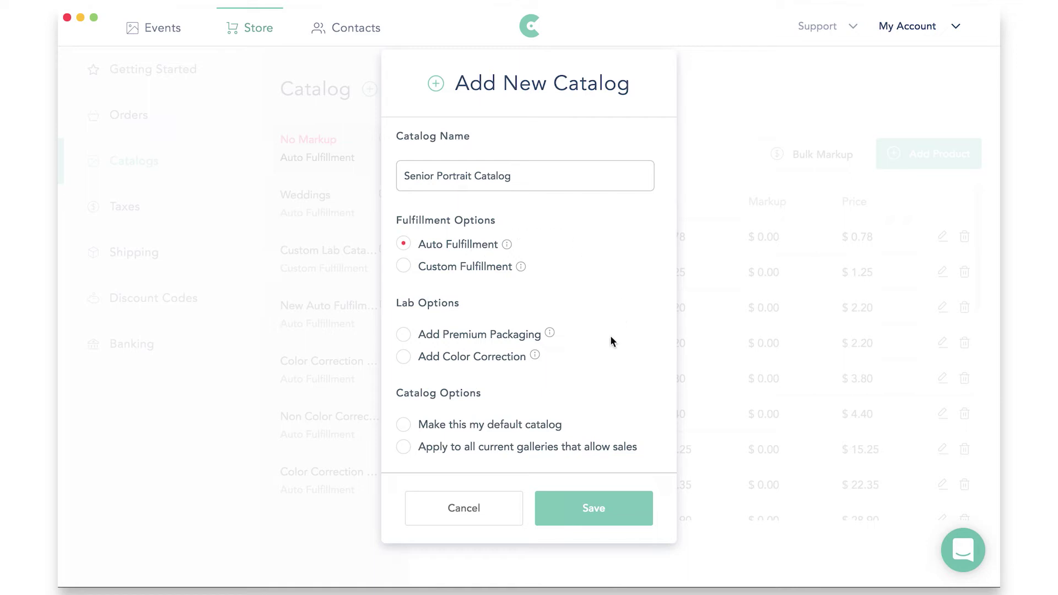
mouse_move(550, 334)
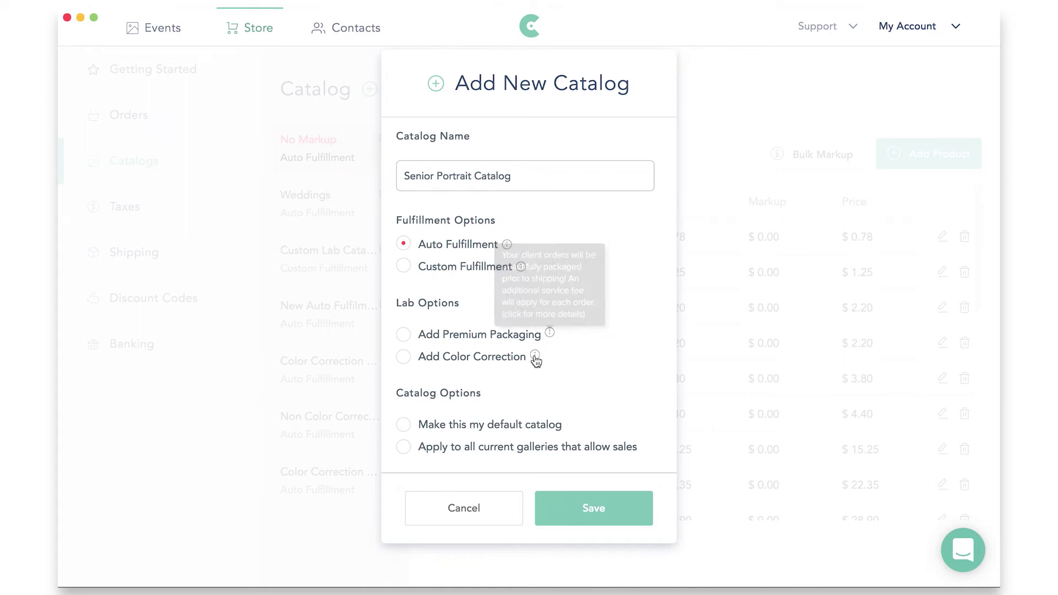
mouse_move(535, 357)
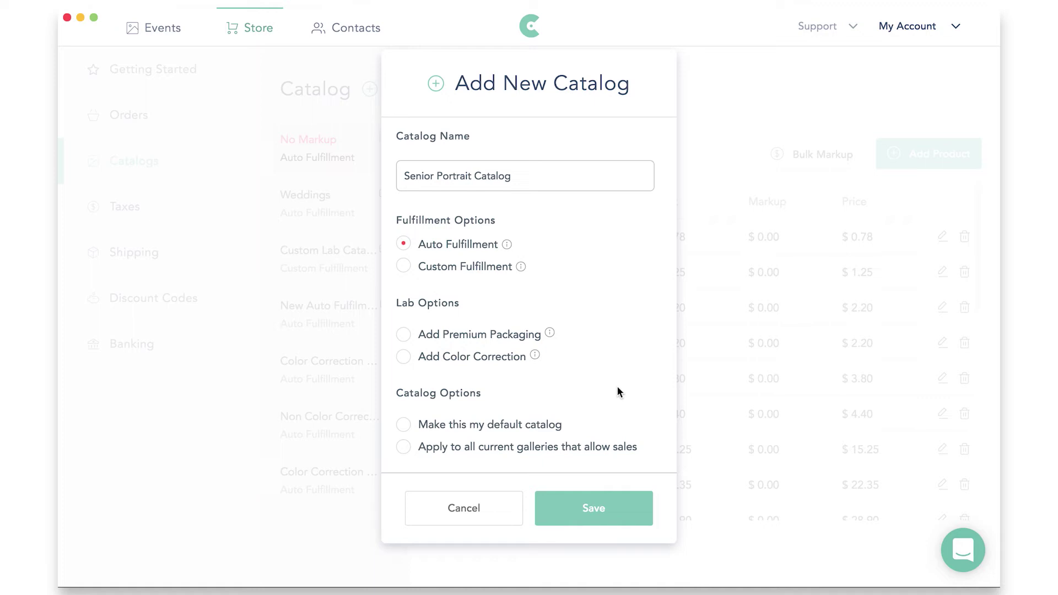
Step: Save the Senior Portrait Catalog, then check Bulk Markup and cancel it unchanged
click(594, 513)
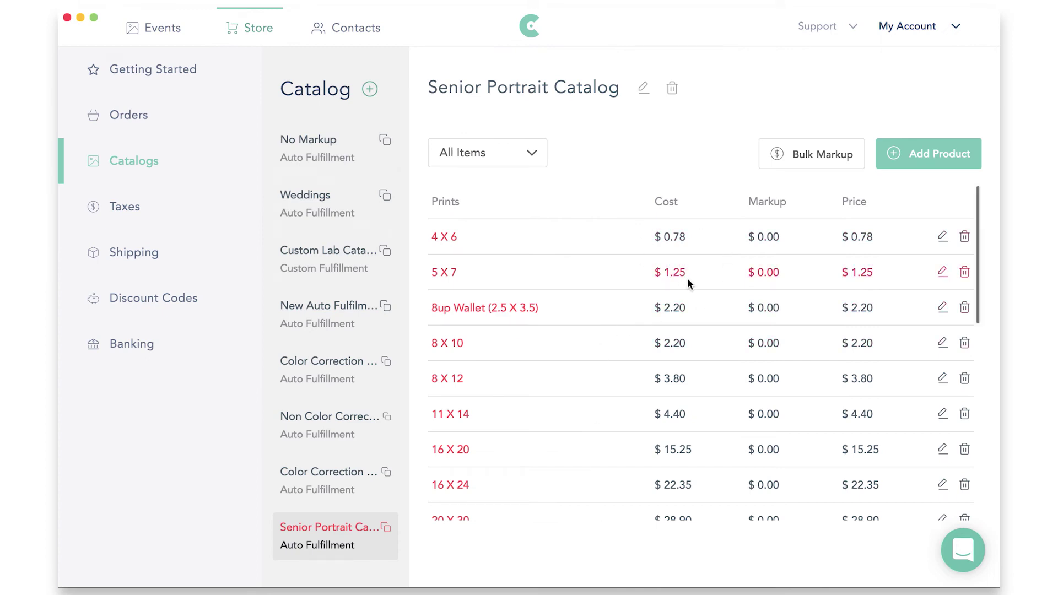
click(803, 159)
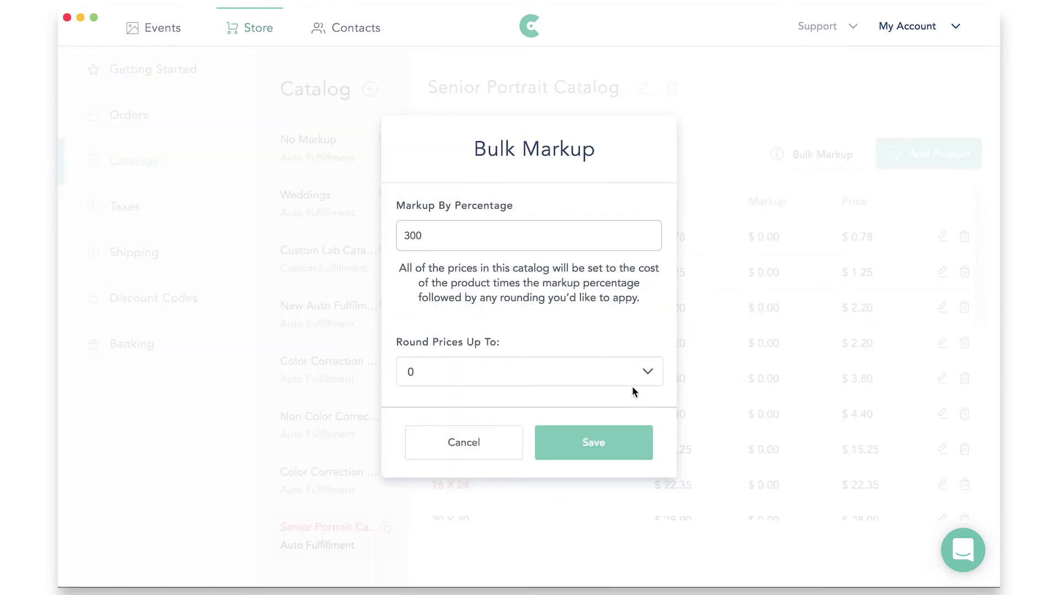
click(490, 448)
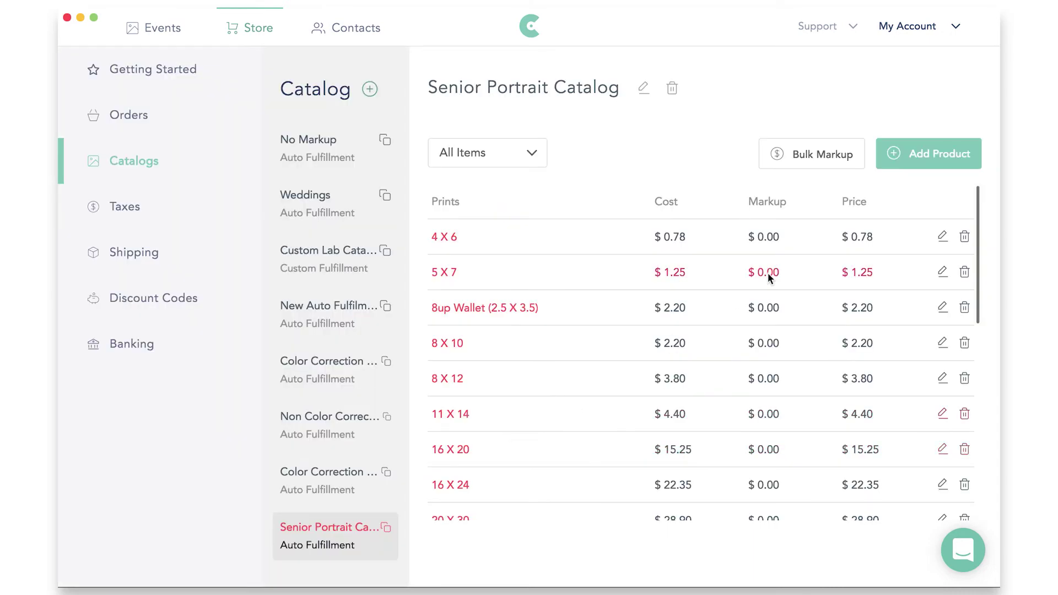
Step: Add a digital All Photos - Original download priced at $1000.00 to the catalog
click(903, 158)
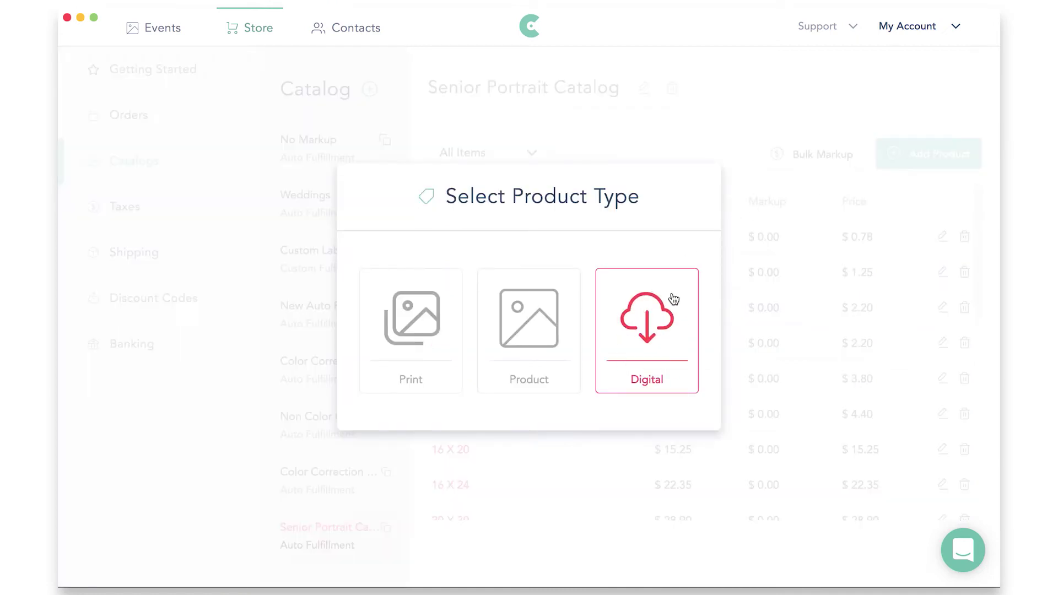
click(673, 357)
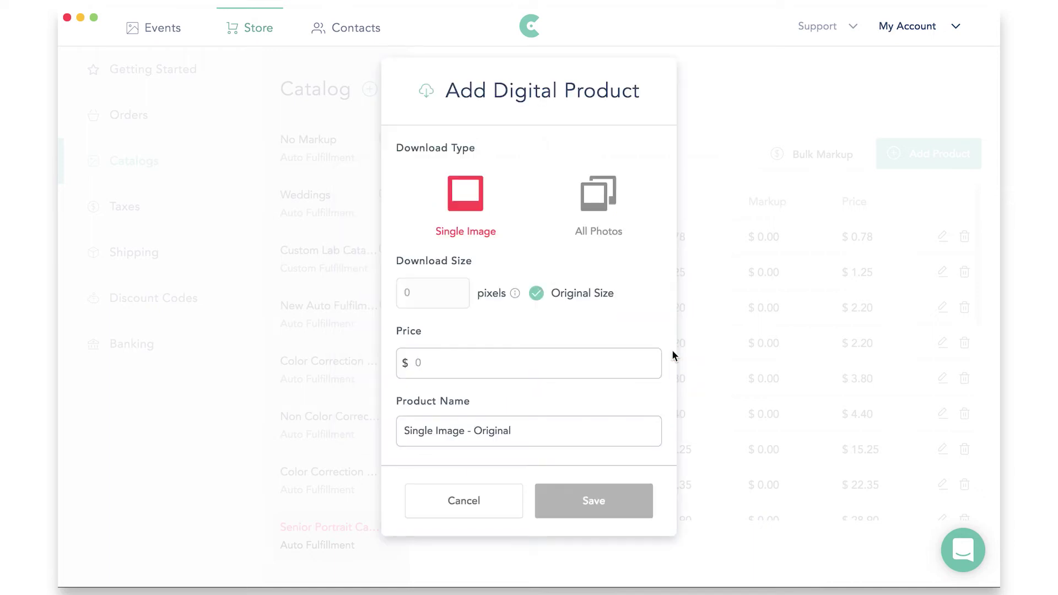
click(592, 209)
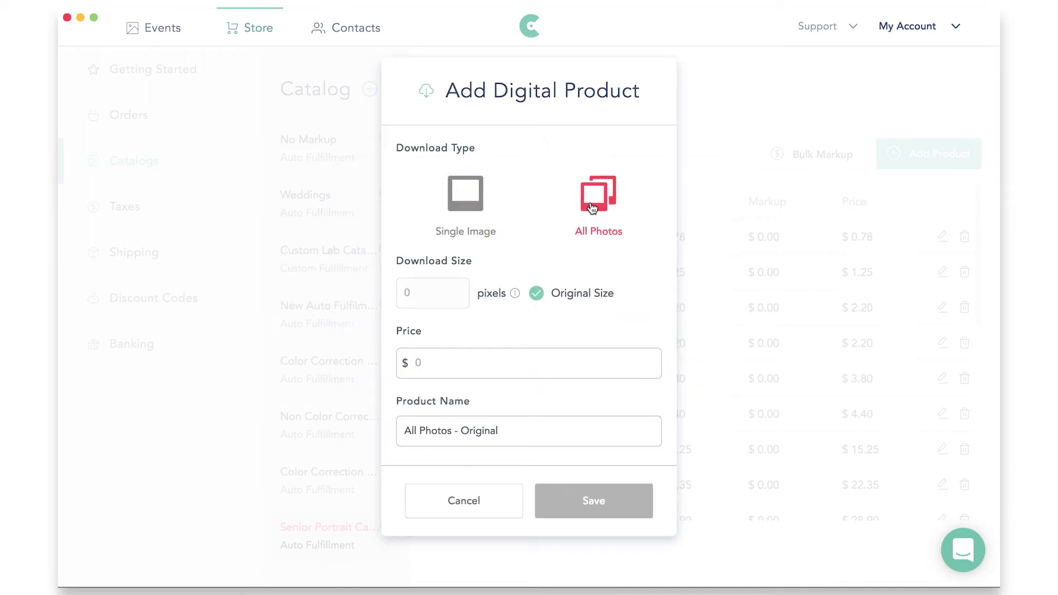
click(429, 369)
text(1000)
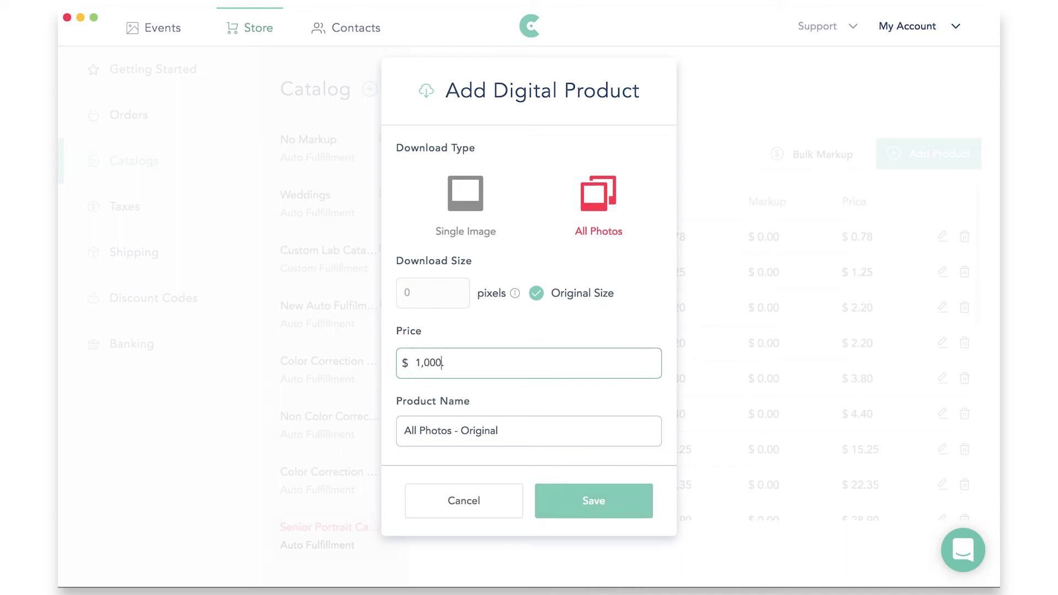
click(584, 512)
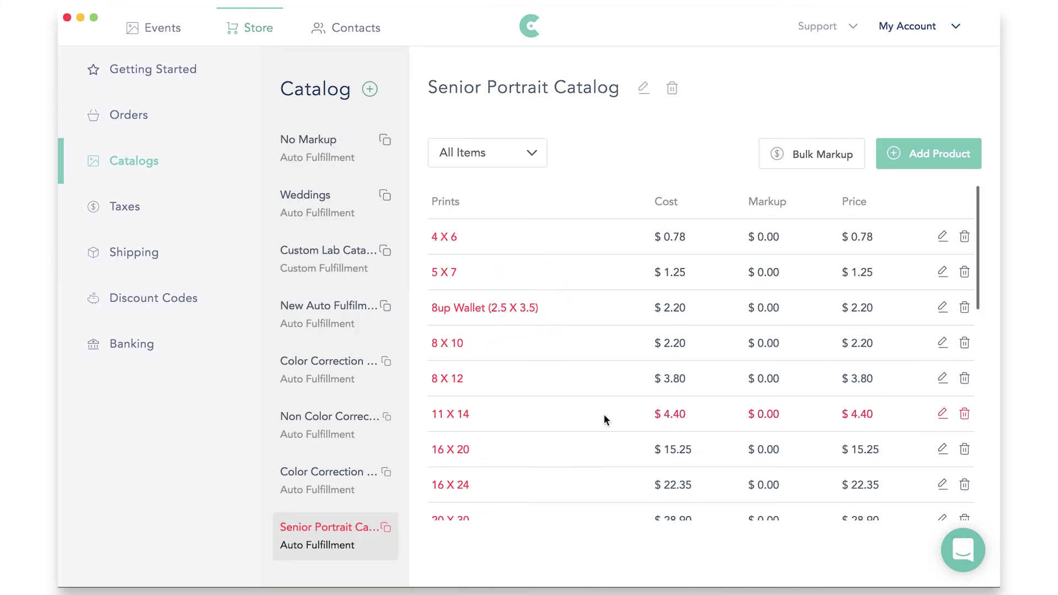
scroll(603, 415, down, 10)
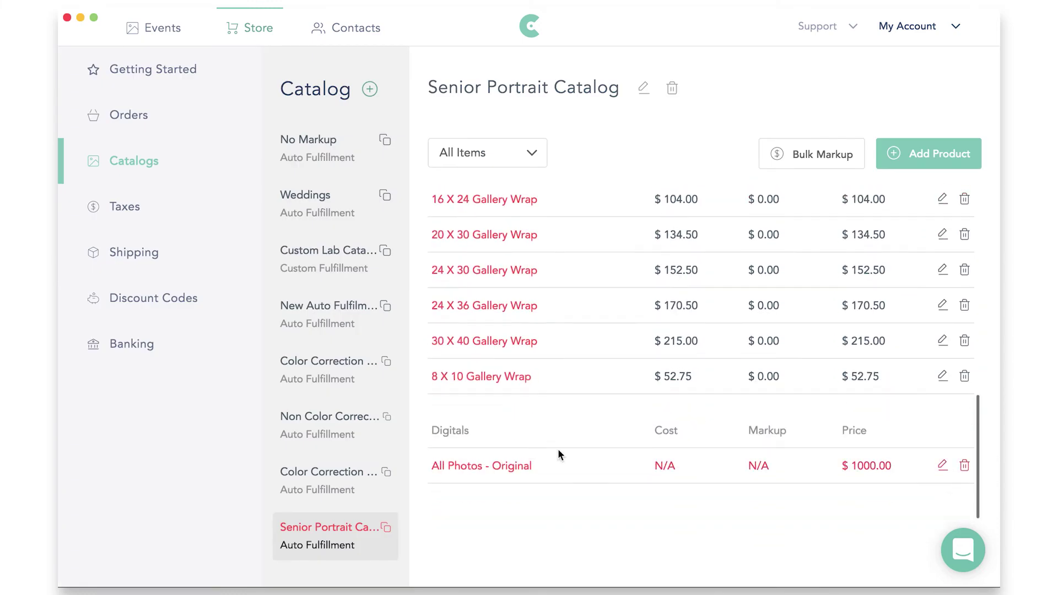
scroll(621, 425, up, 10)
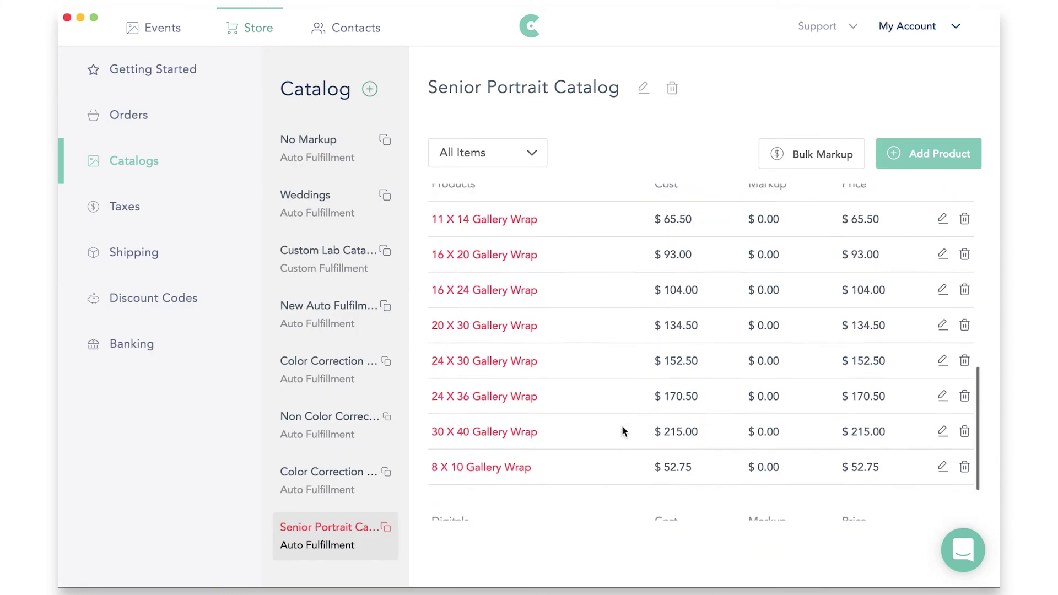
click(132, 215)
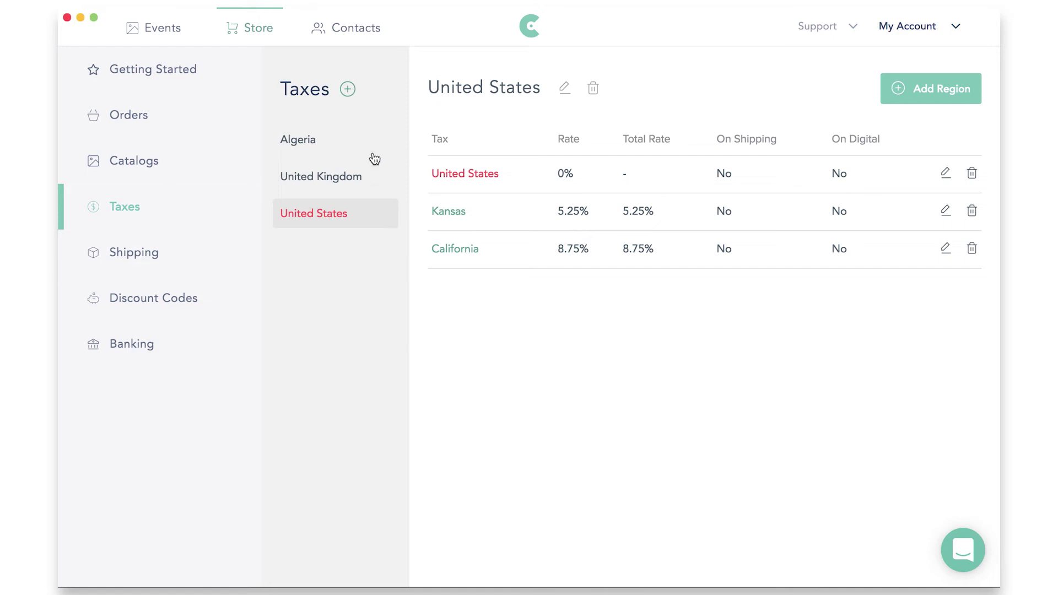
Step: Add Canada as a tax country at a 1% rate and begin a regional tax for it
click(347, 91)
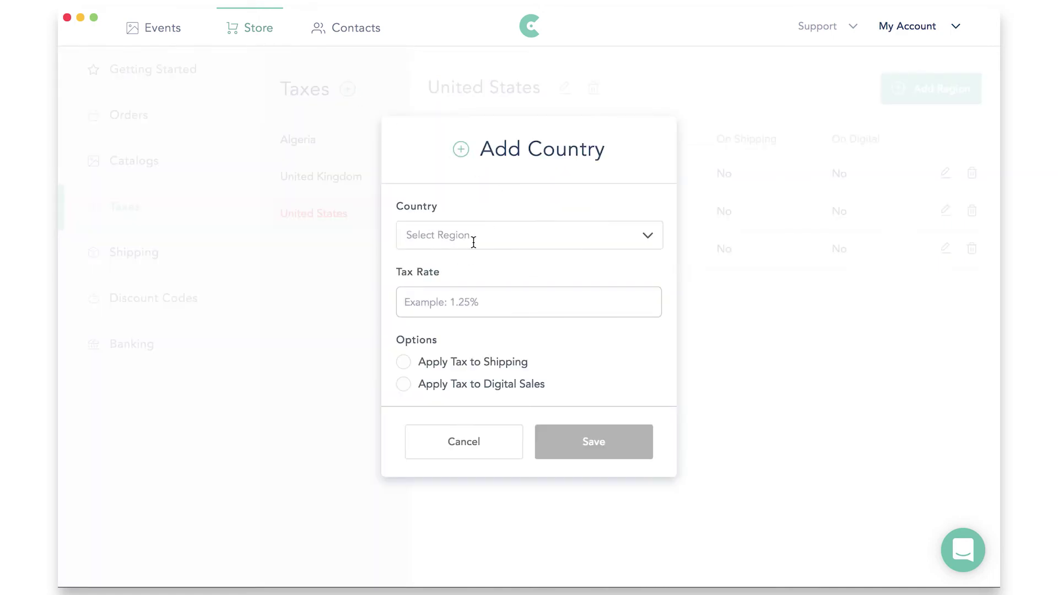
click(472, 236)
text(Ca)
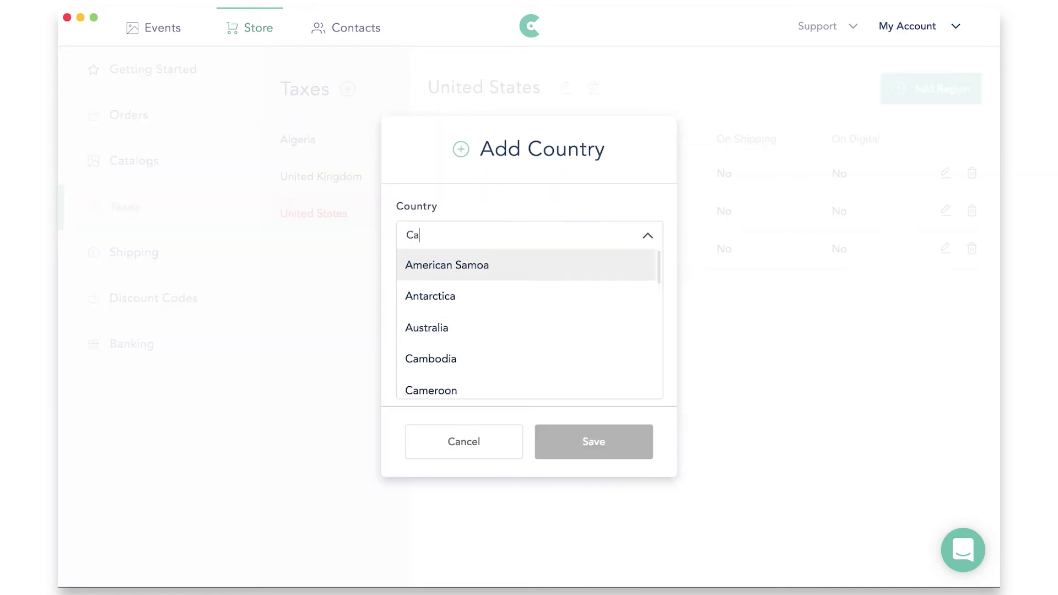
text(na)
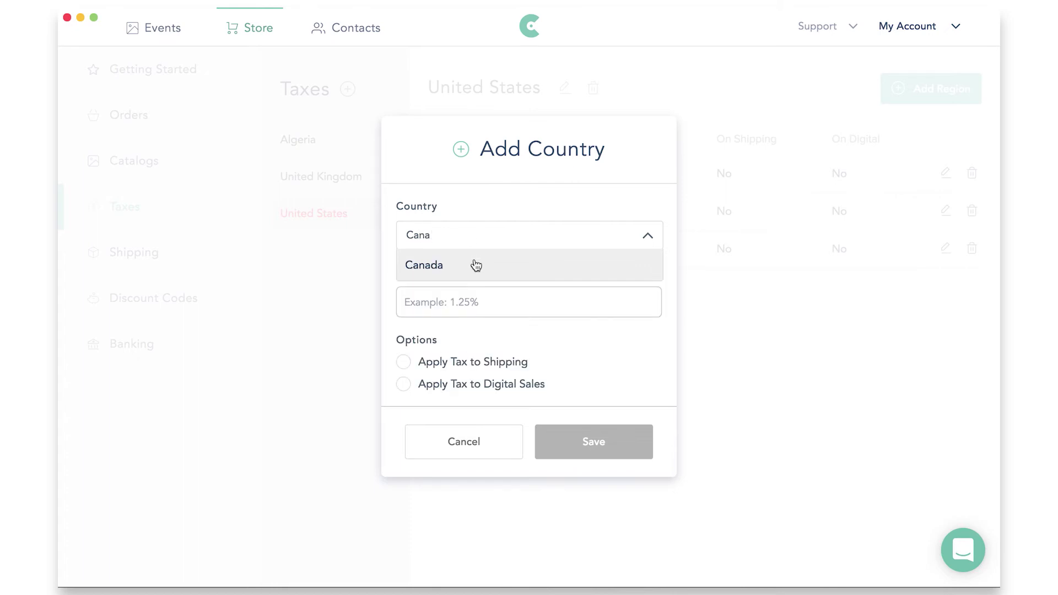
click(472, 266)
click(450, 309)
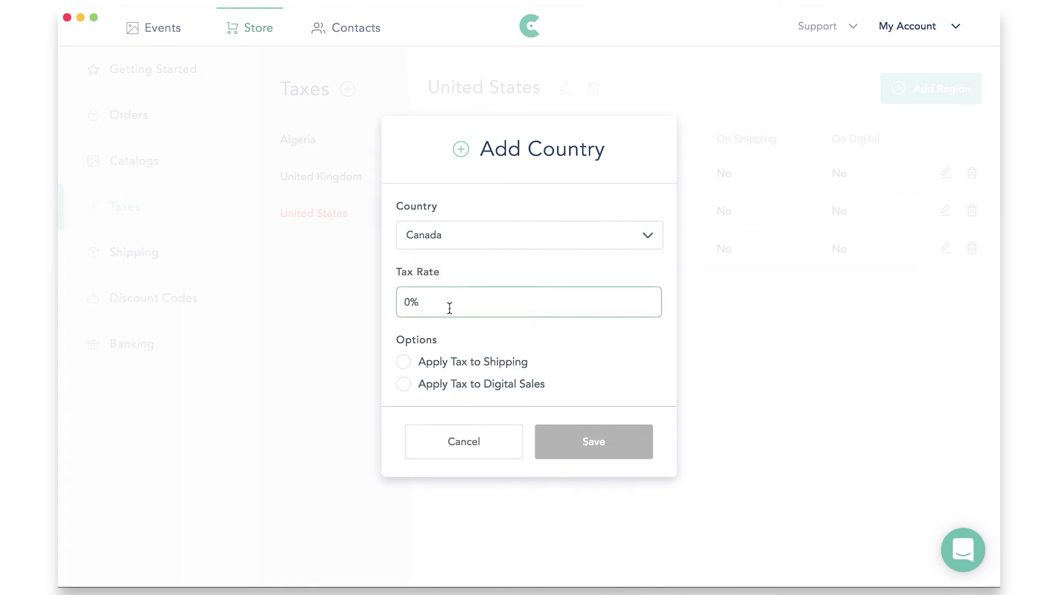
text(1)
click(605, 453)
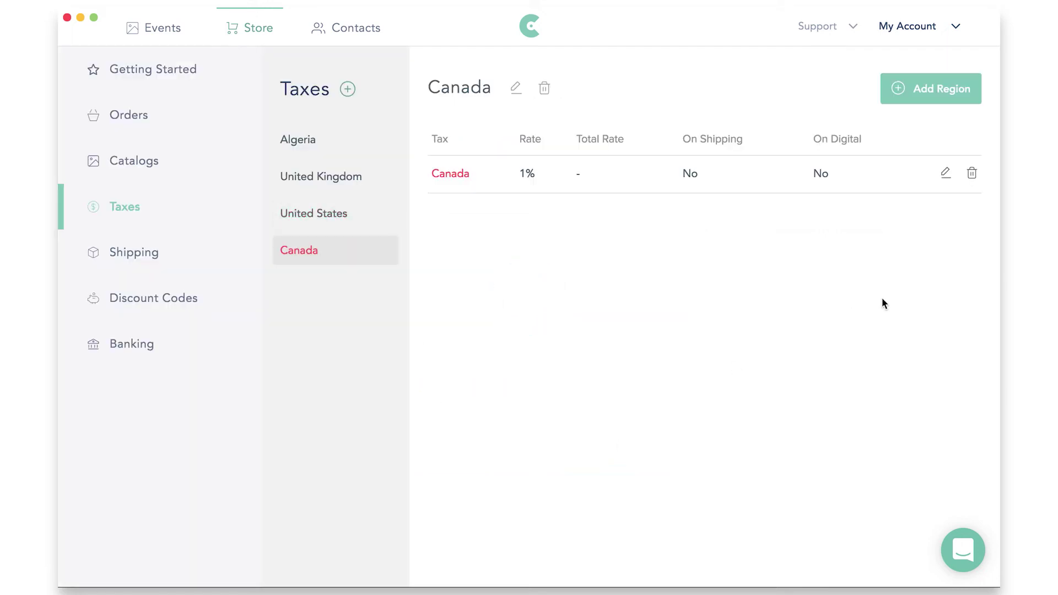
click(930, 92)
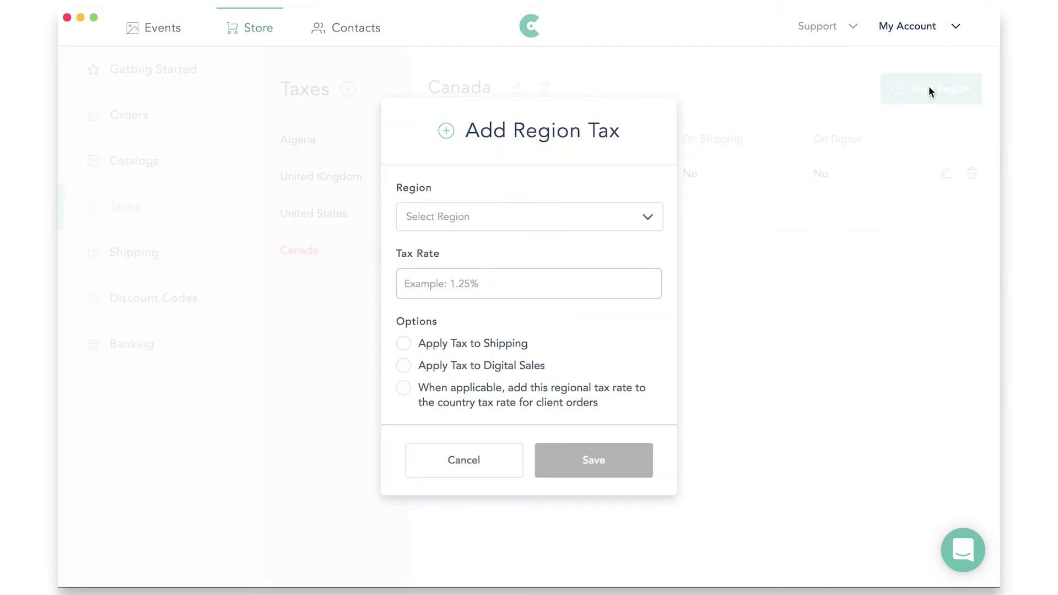
Step: Cancel the Canadian regional tax, view the United States rates, then go to Discount Codes
click(648, 218)
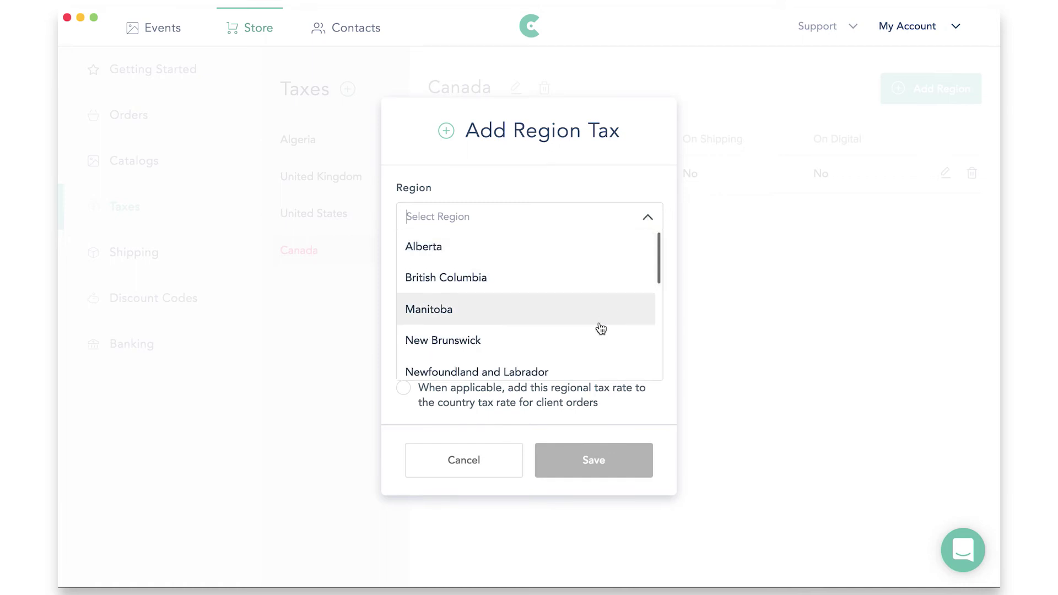
click(762, 324)
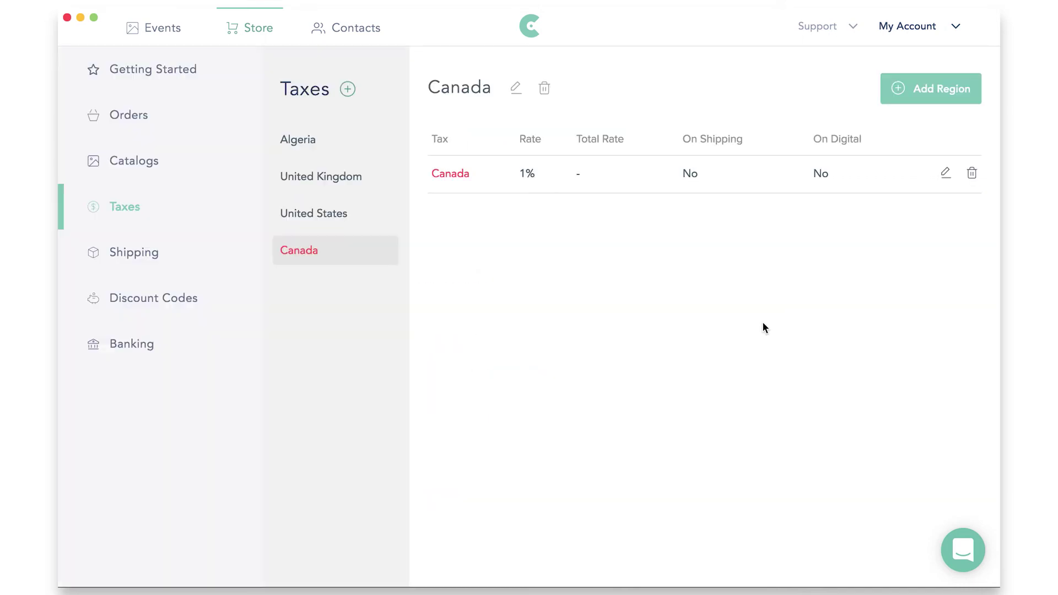
click(314, 213)
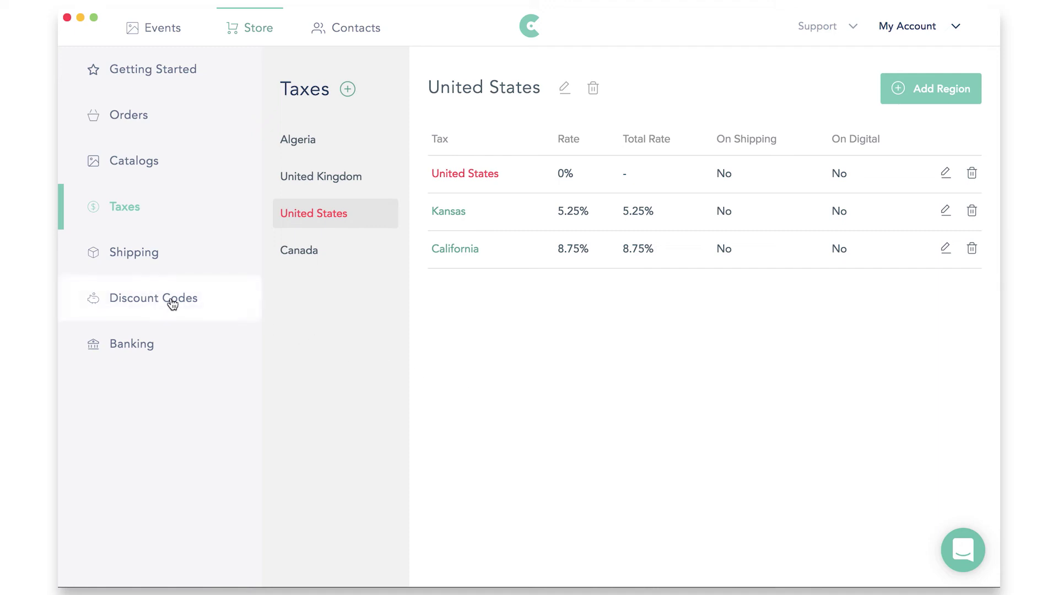
click(154, 302)
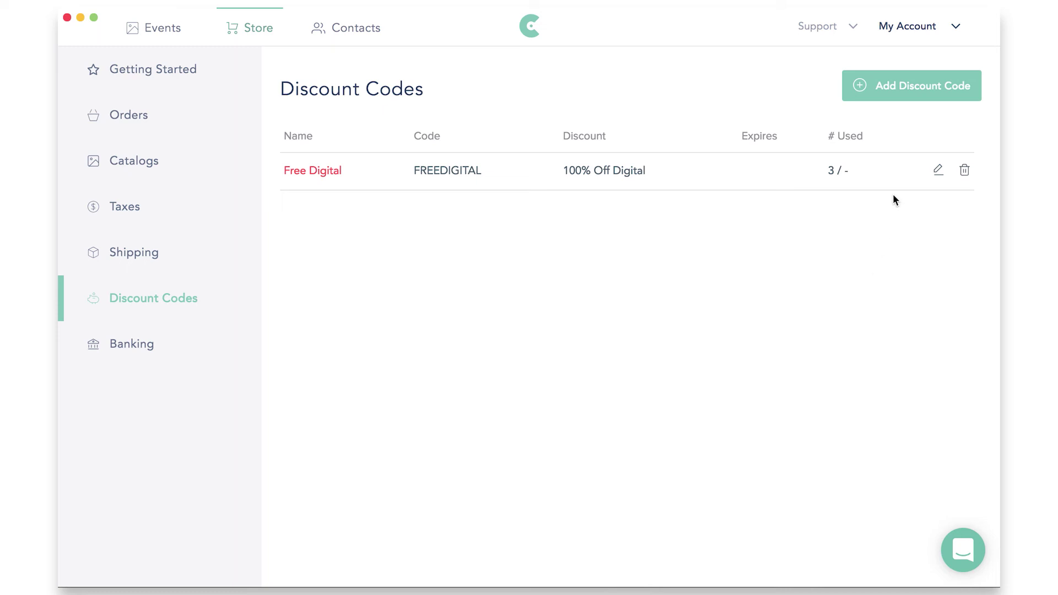
click(892, 91)
Step: Name the new discount 'Summer Print Sale' with checkout code SUMMER50
text(Summer Print Sale)
click(481, 272)
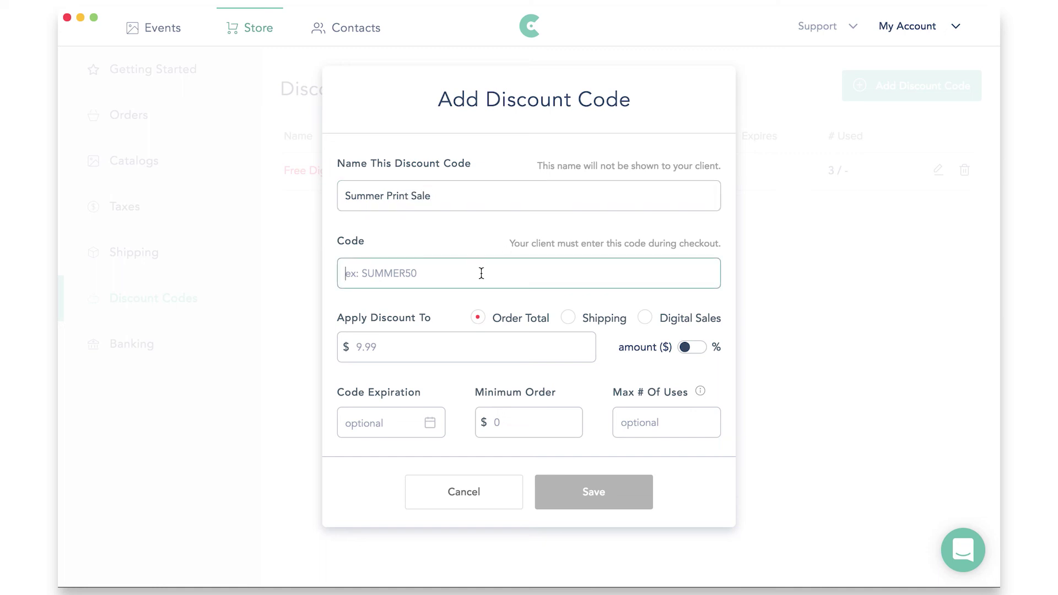
text(SUMMER%)
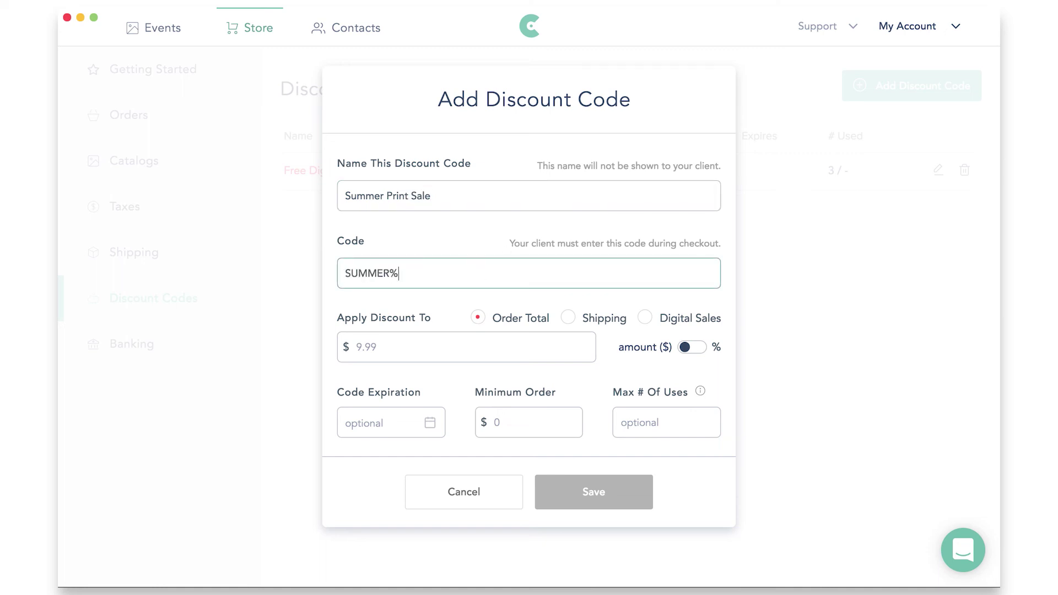
key(BackSpace)
text(50)
Step: Apply it to Digital Sales as a 25% discount and save the code
click(368, 348)
text(9.90)
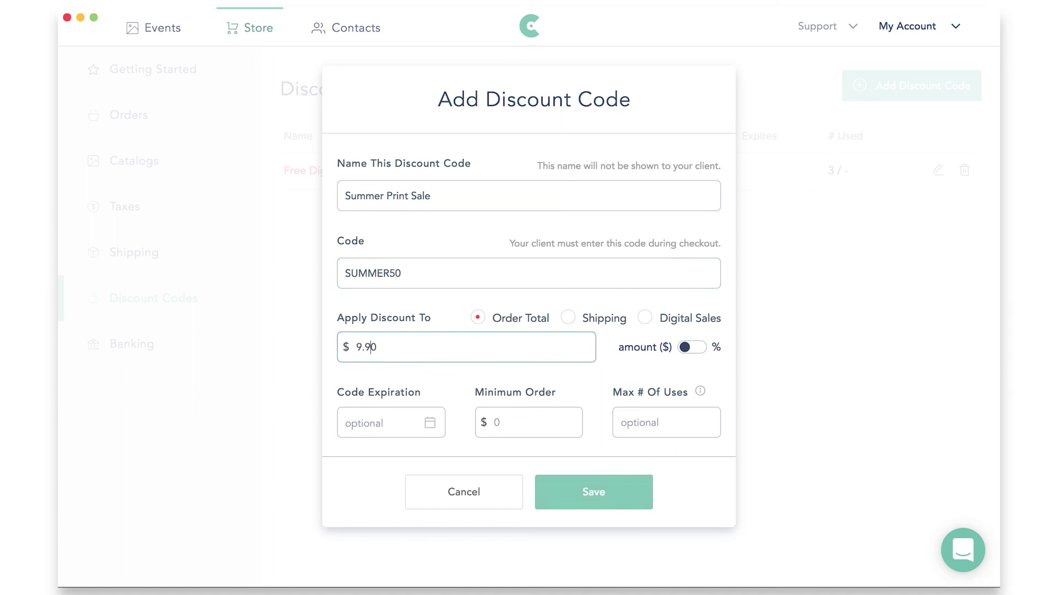
key(BackSpace)
text(9)
click(568, 318)
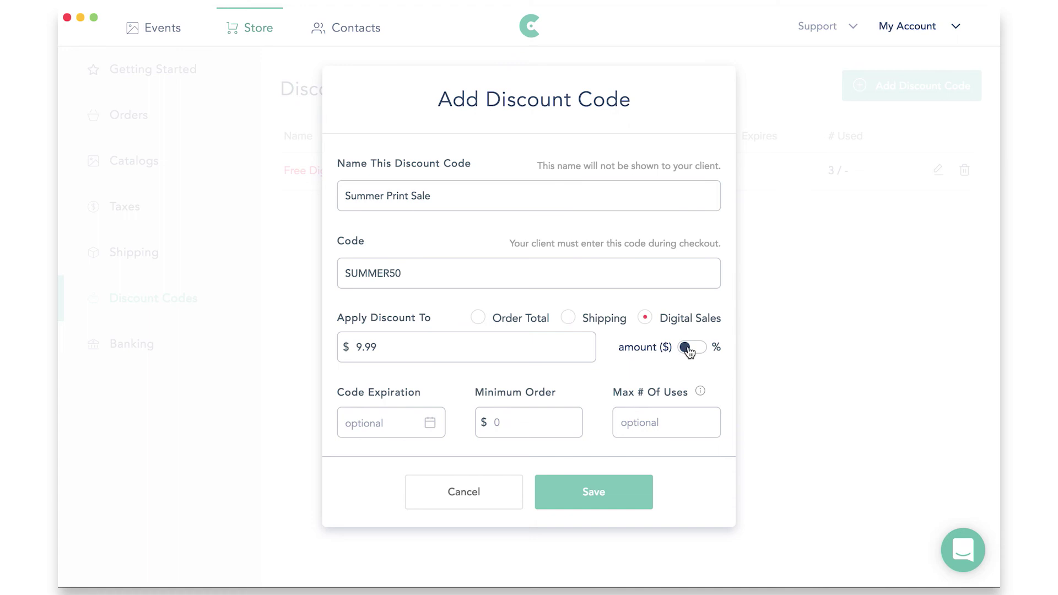
click(686, 348)
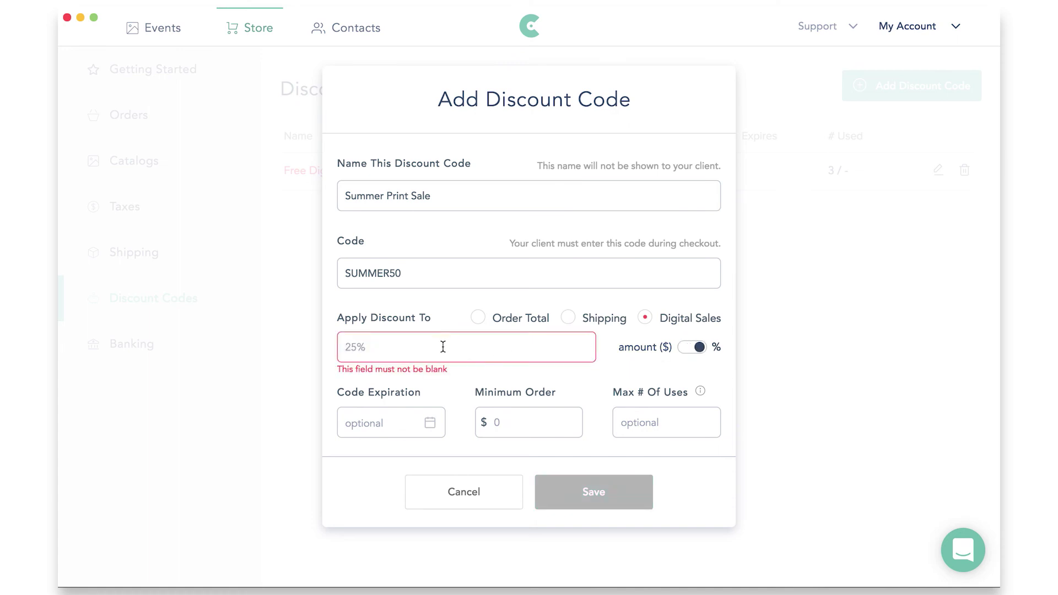
click(443, 347)
text(25)
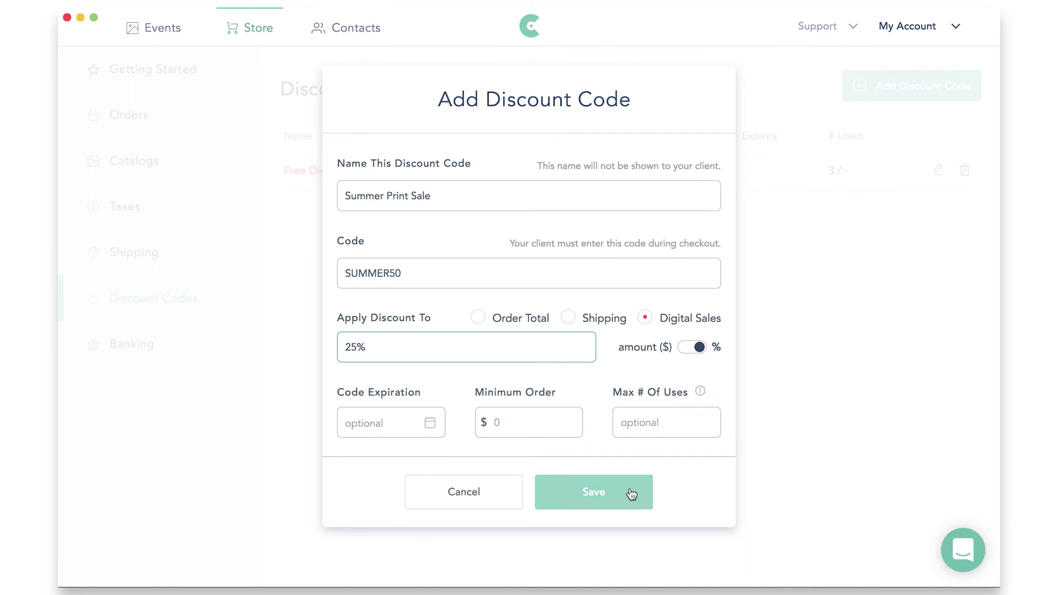
click(594, 496)
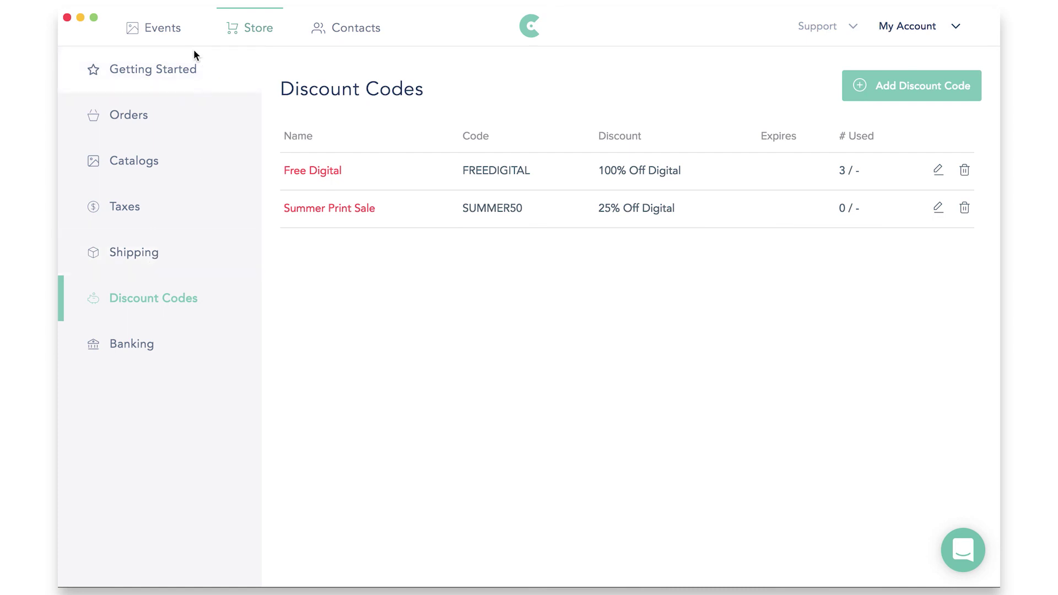
Step: Switch to the Events tab to show the My Events gallery grid
click(163, 32)
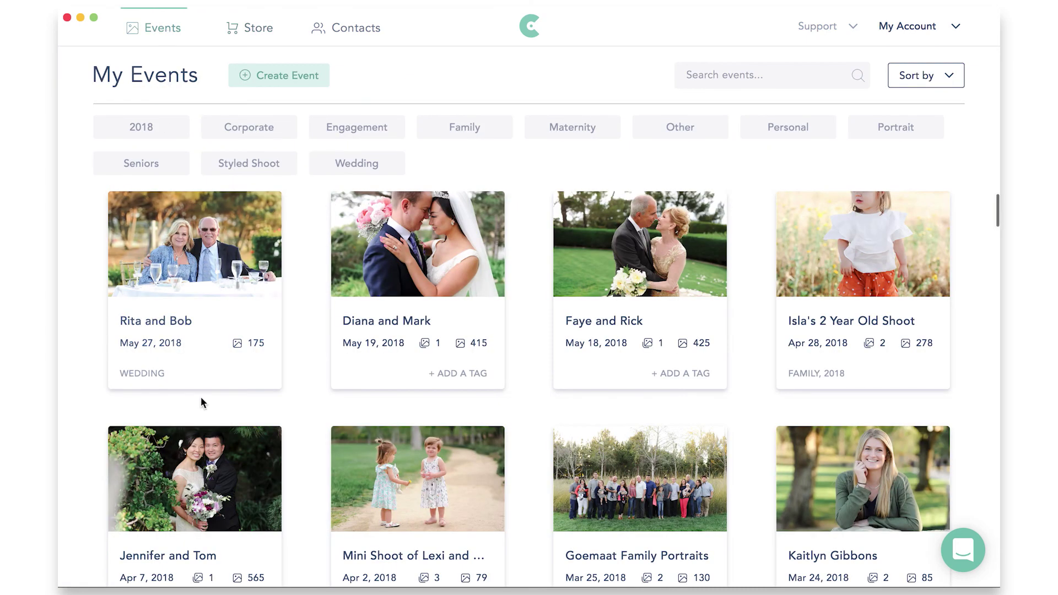
Step: Open the settings of the second gallery under the second-row wedding event for editing
click(262, 450)
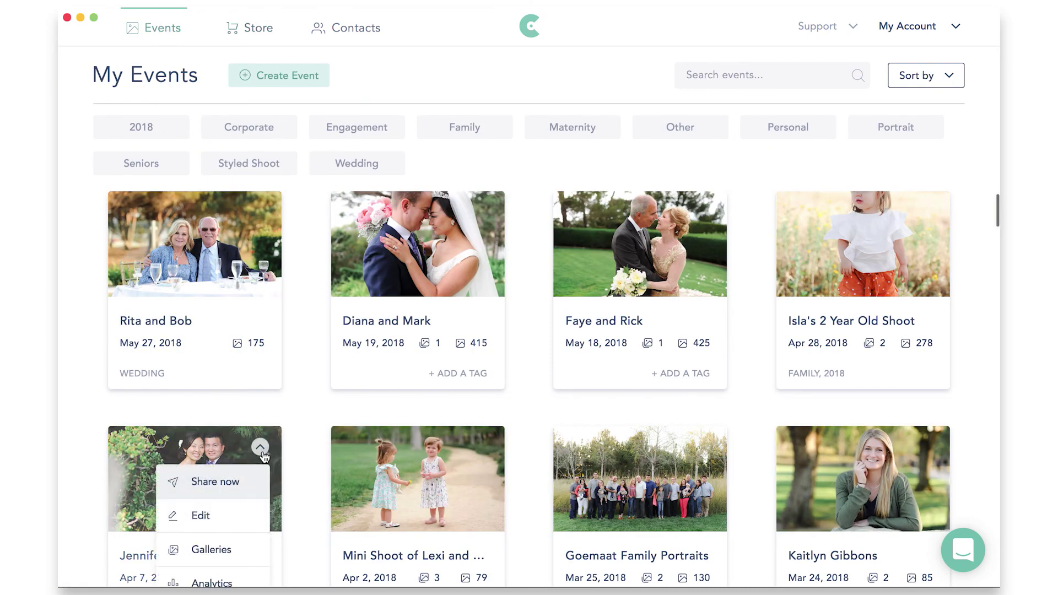
click(218, 558)
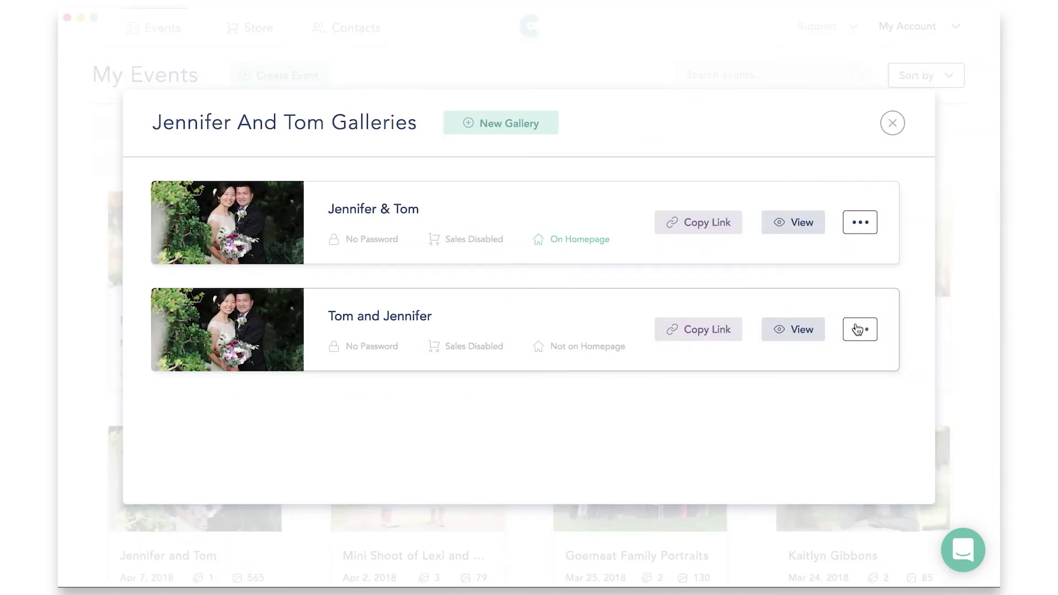
click(857, 329)
click(809, 268)
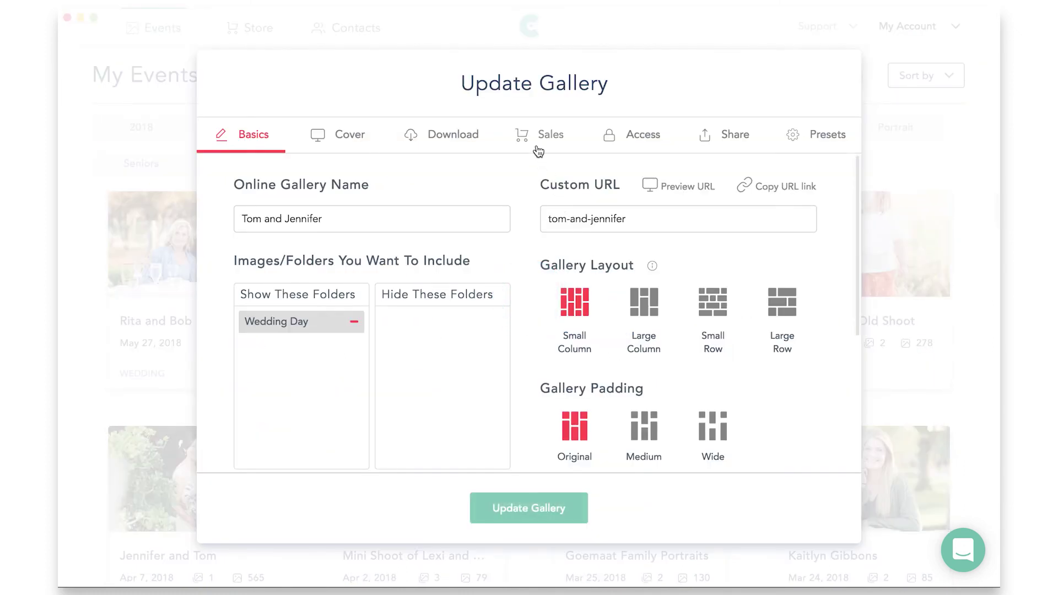
Step: Enable the store with the weddings catalog in the gallery's Sales settings and save
click(536, 142)
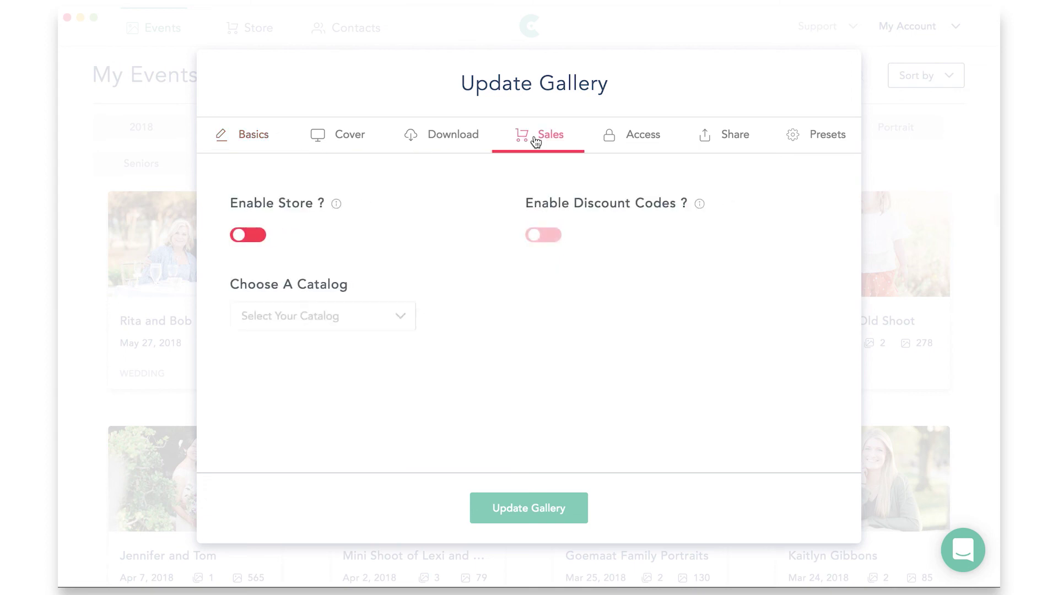
click(244, 235)
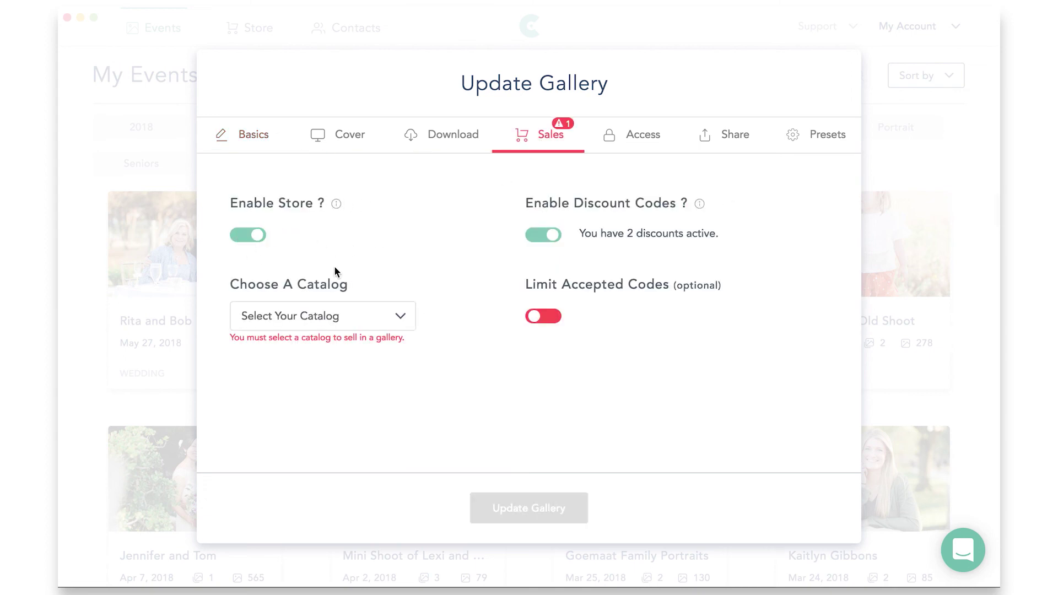
click(396, 316)
click(350, 376)
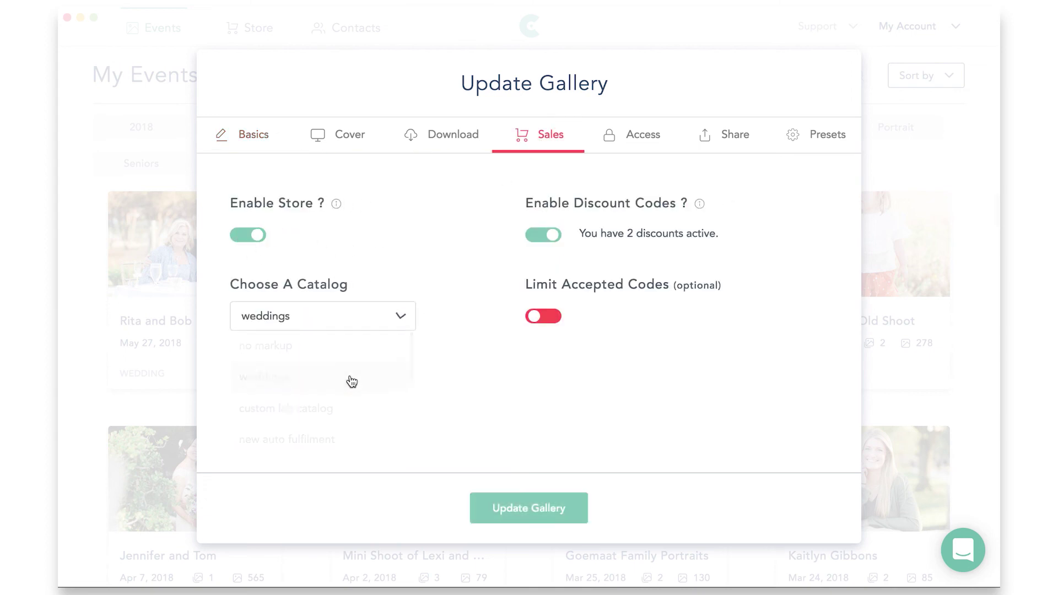
click(521, 520)
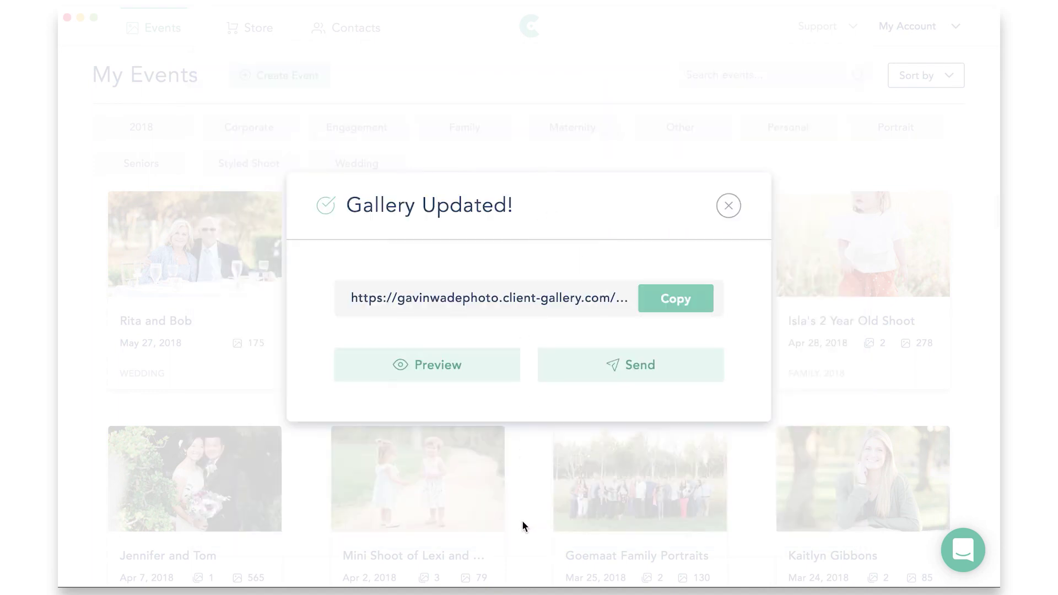
click(728, 207)
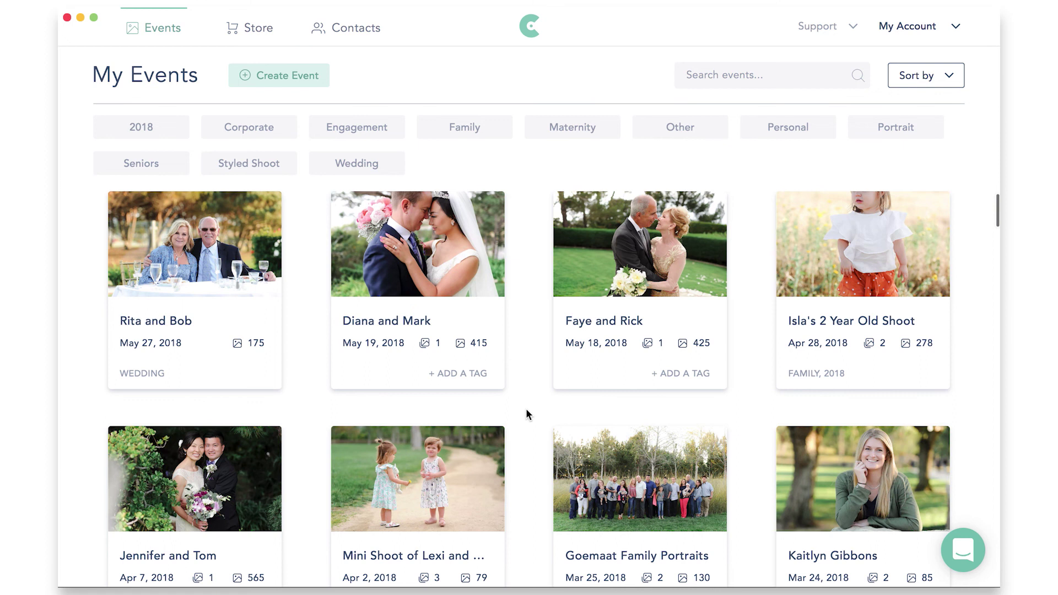